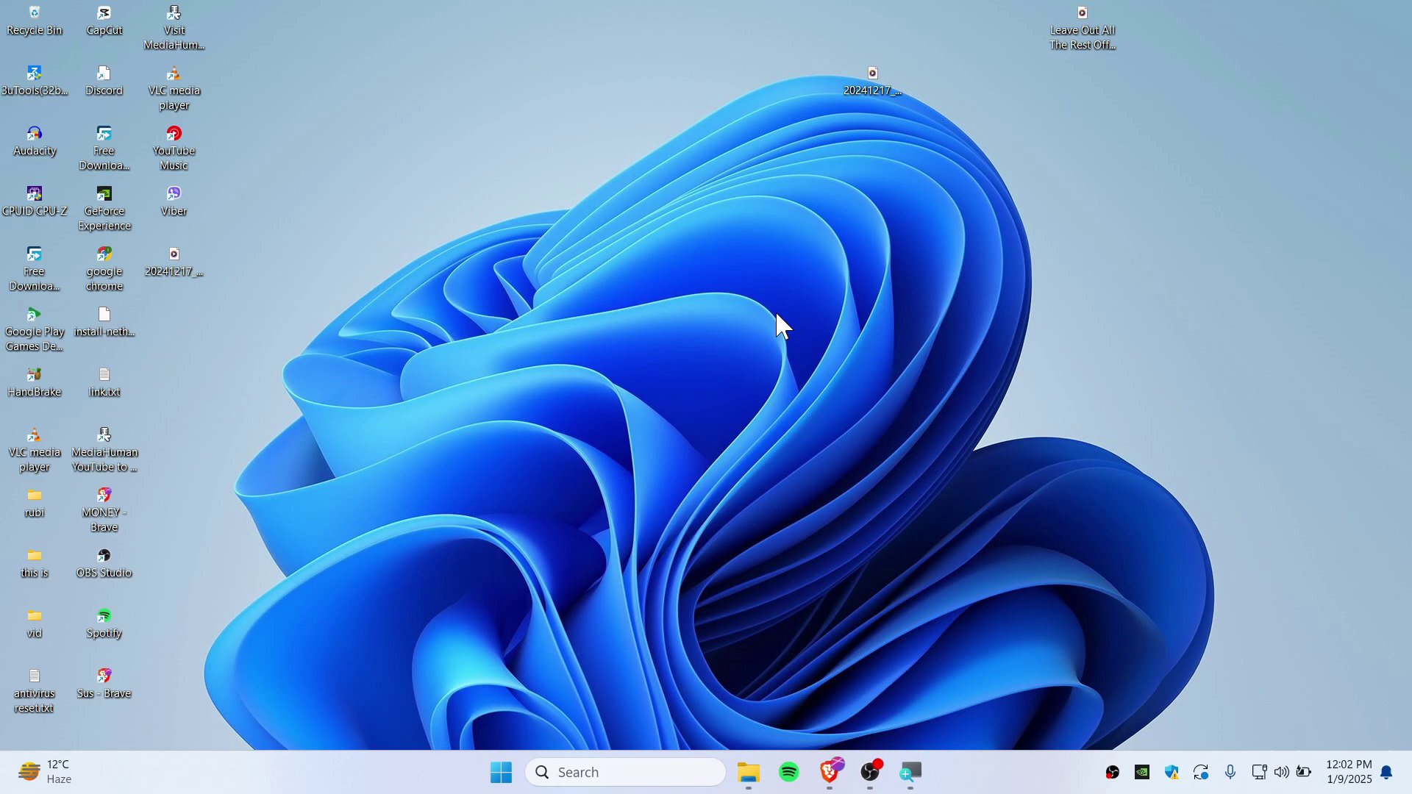
# Step: Open Command Prompt and run 'wsl --list --verbose', showing kali-linux stopped on version 2
pyautogui.press('super')
pyautogui.write('kali')
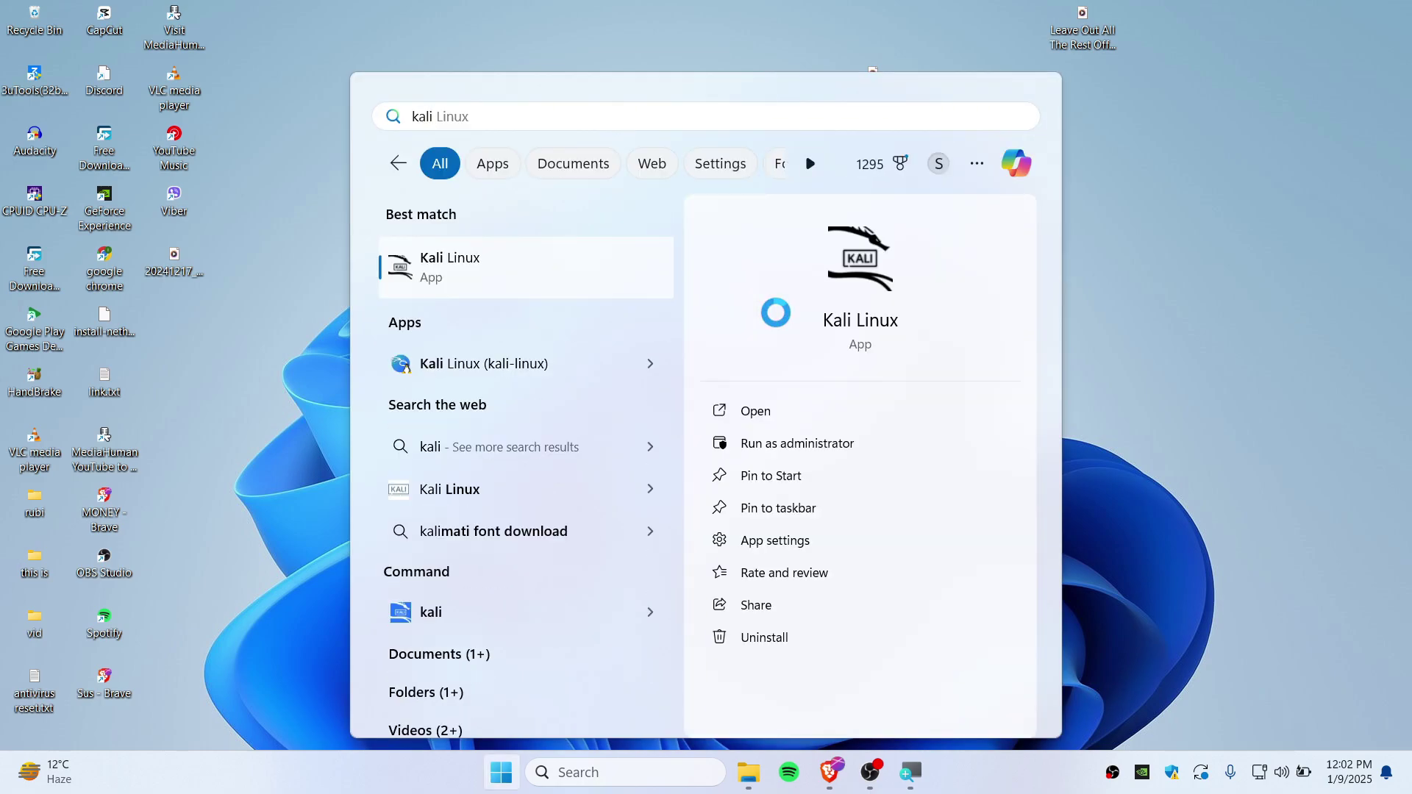
pyautogui.press('Escape')
pyautogui.write('cmd')
pyautogui.press('Return')
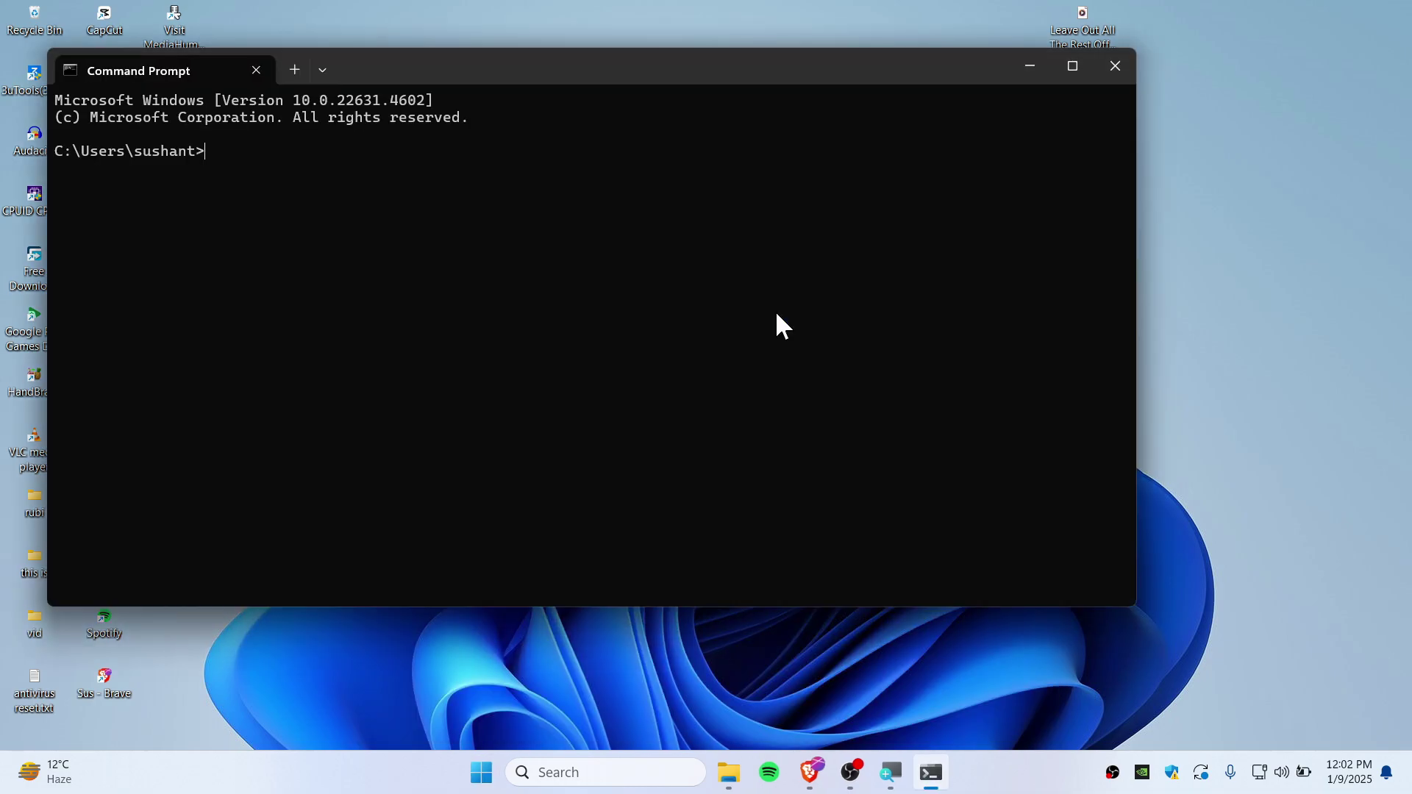
pyautogui.moveTo(689, 75); pyautogui.dragTo(956, 188)
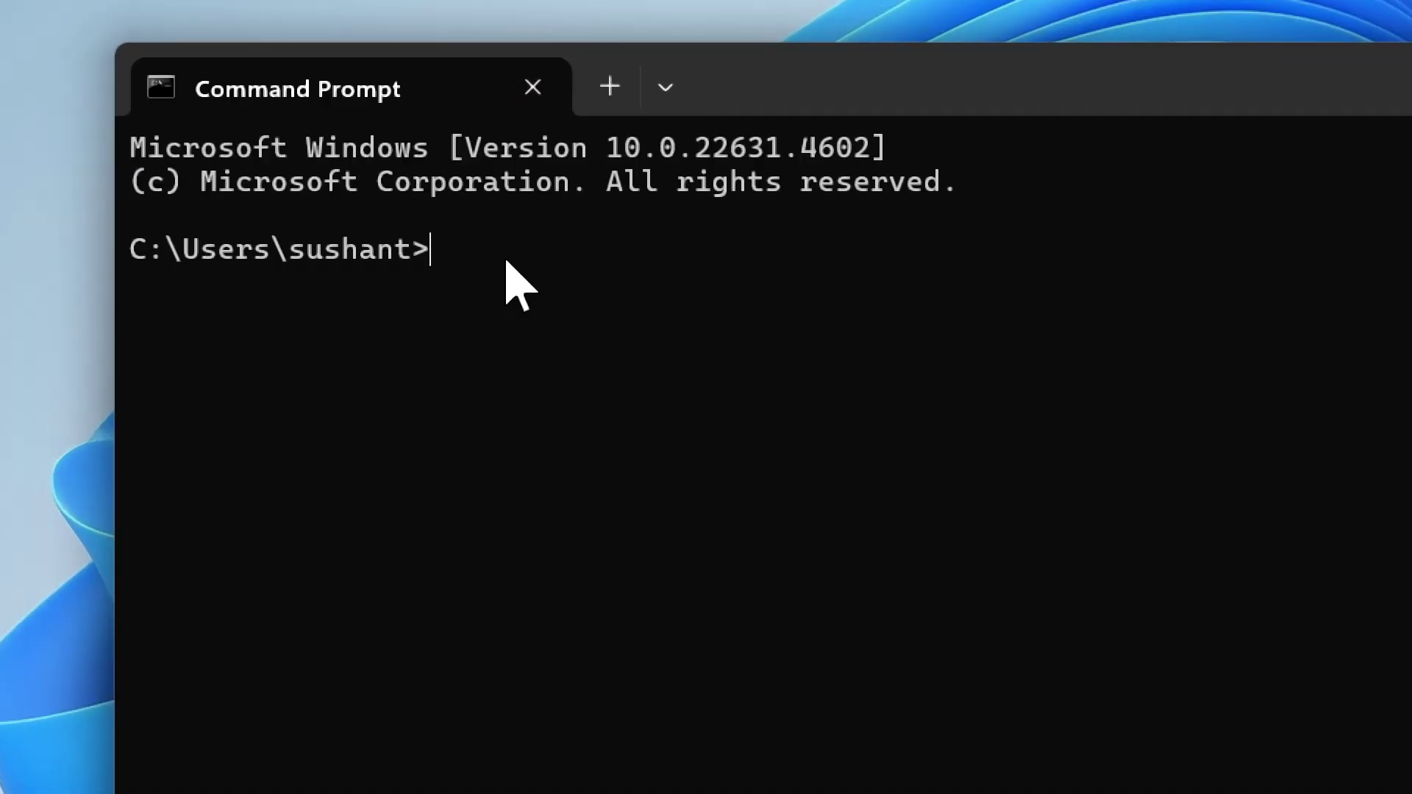
pyautogui.write('wsl --list --verbose')
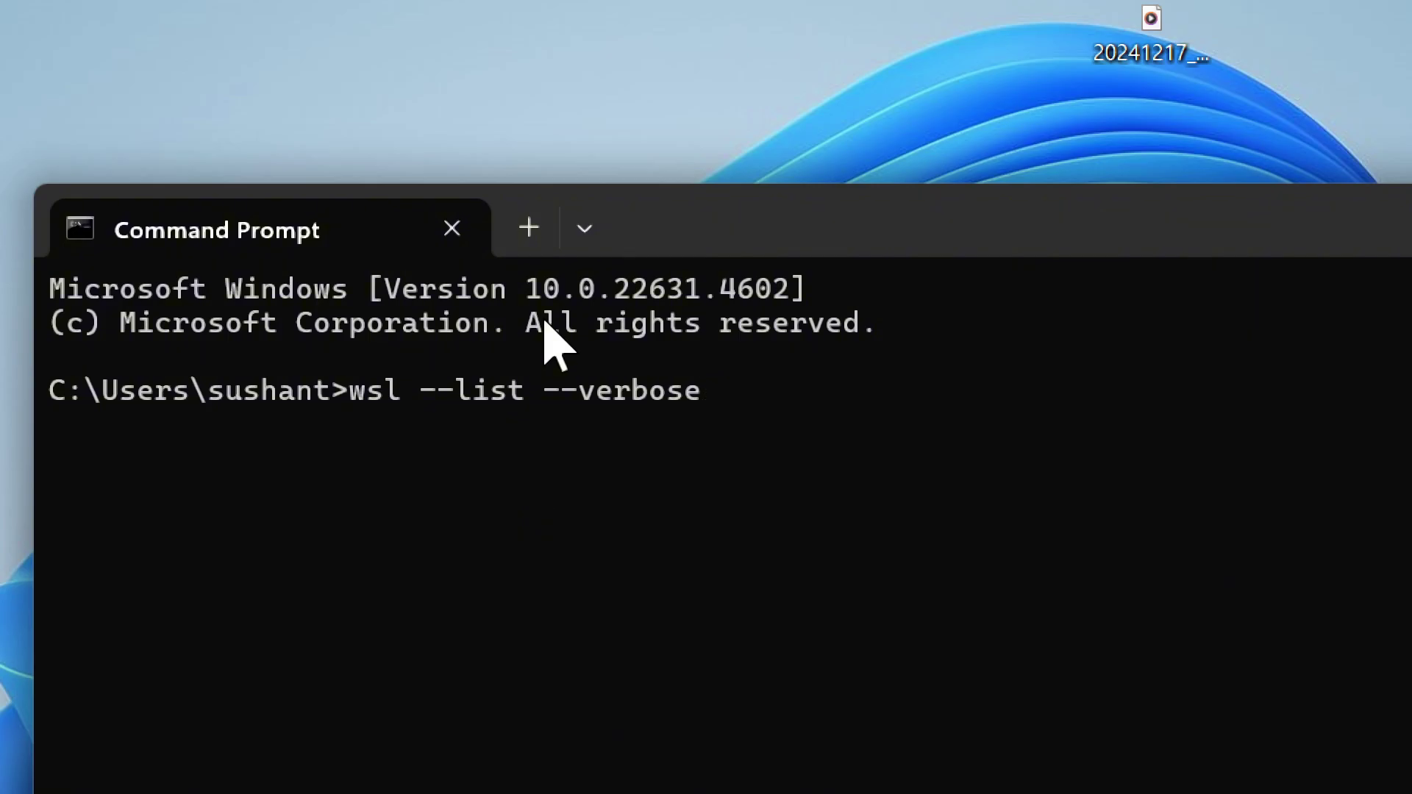
pyautogui.press('Return')
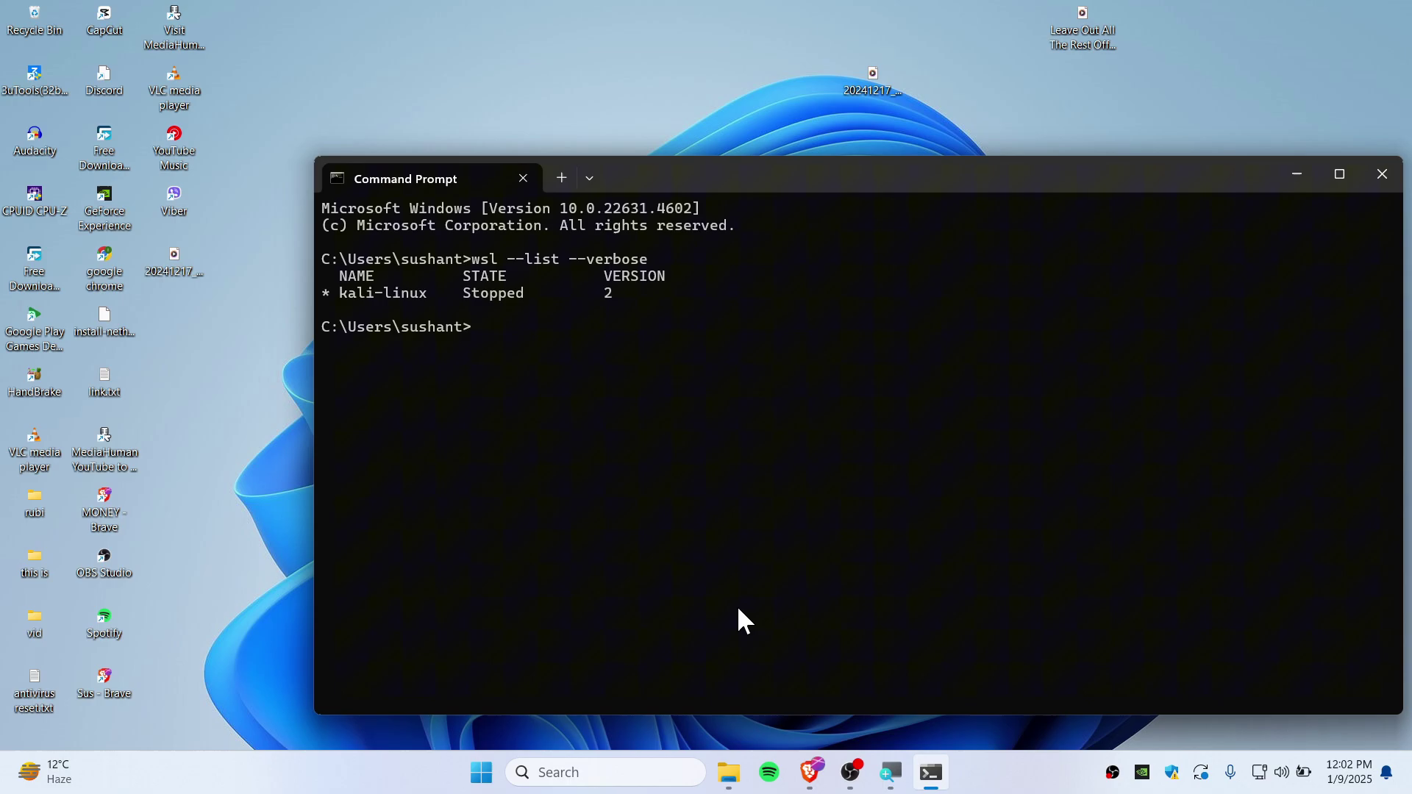
# Step: Open Settings' Installed apps page from Start via 'Add or remove programs'
pyautogui.click(487, 778)
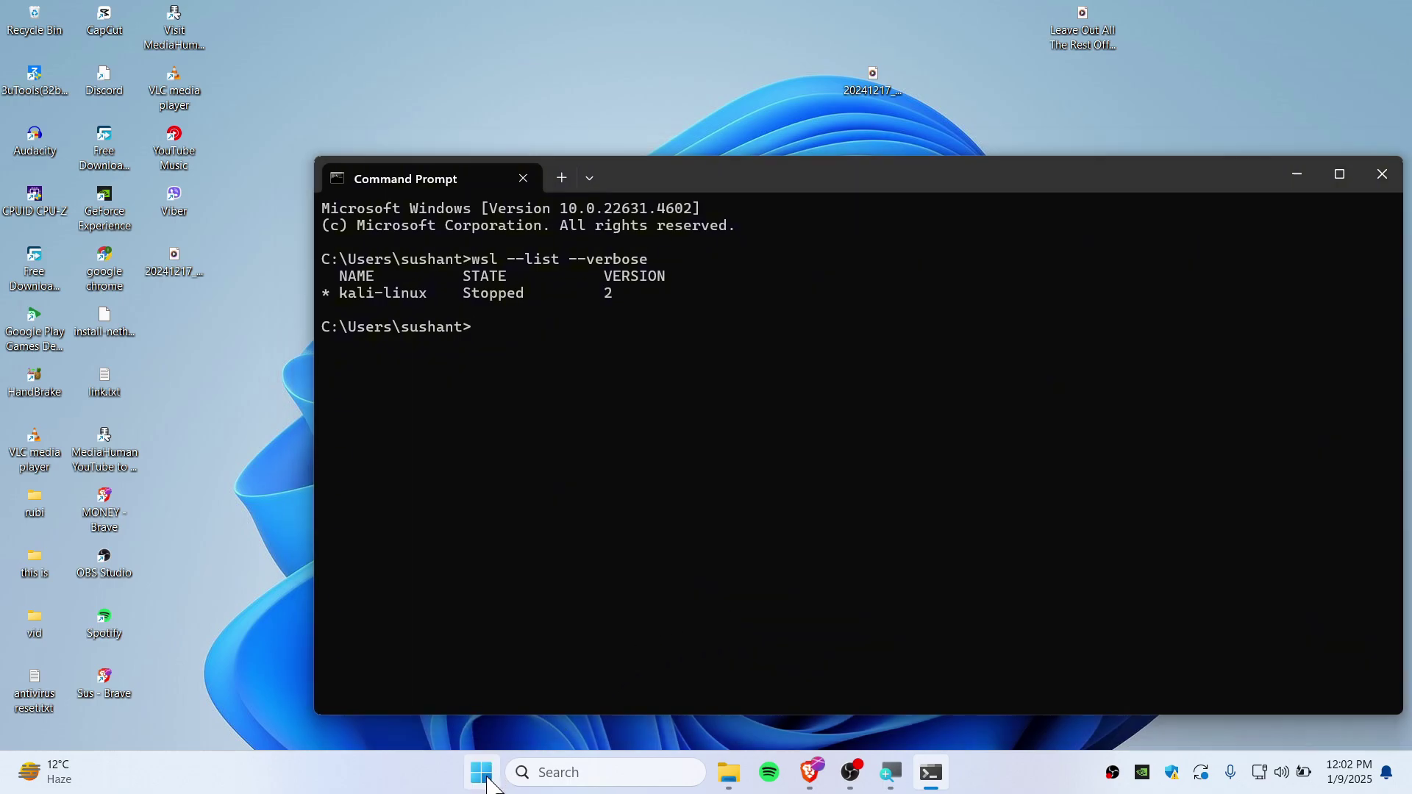
pyautogui.write('add')
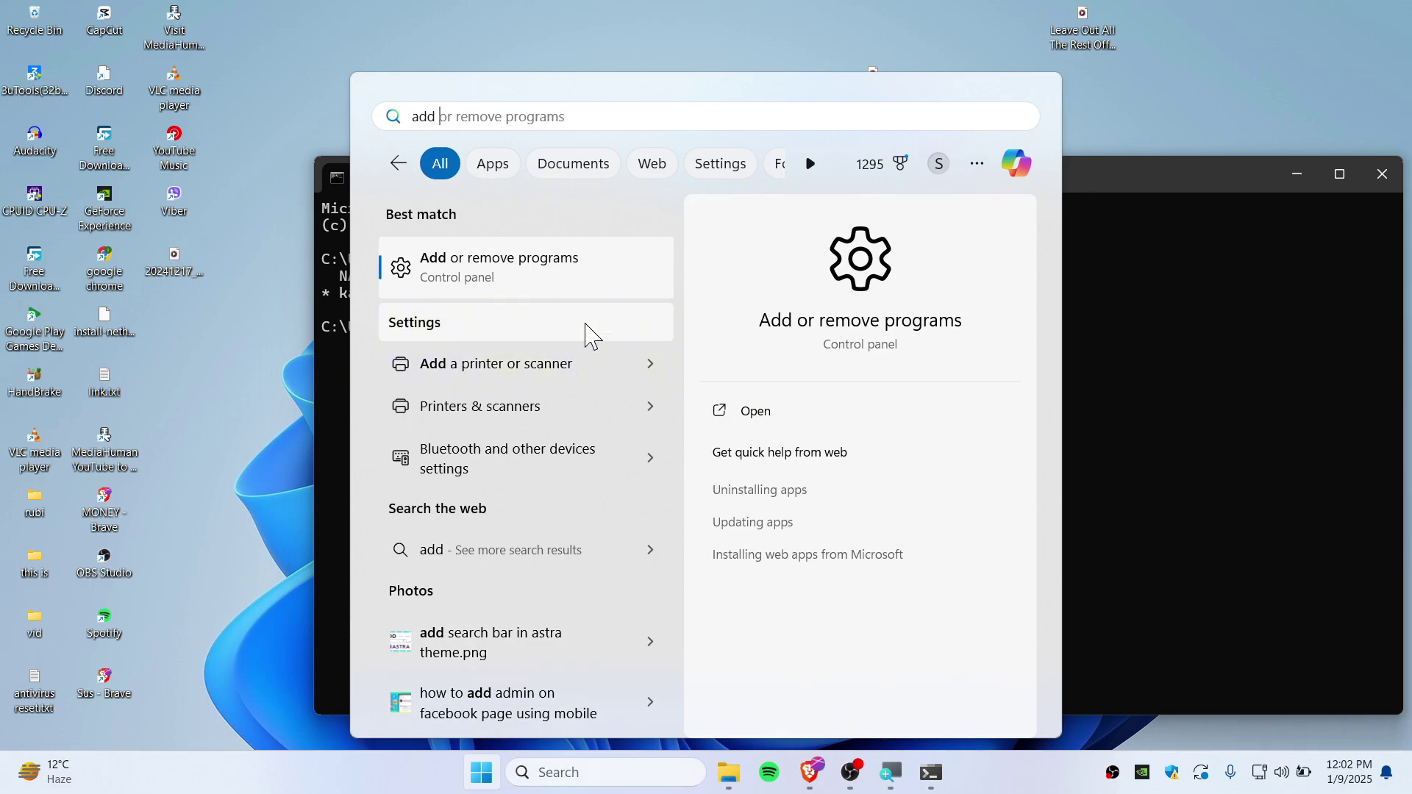
pyautogui.click(555, 272)
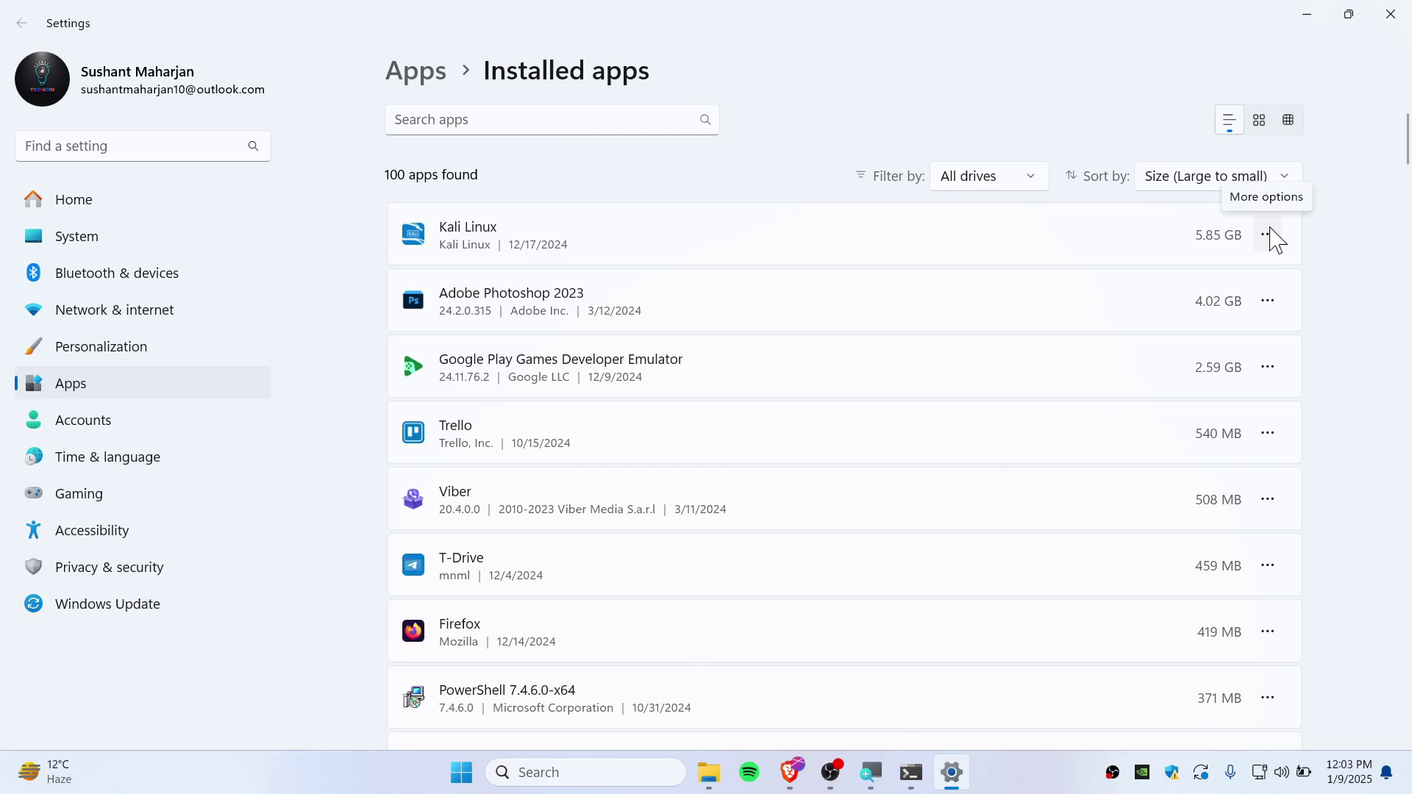
# Step: Uninstall Kali Linux from Installed apps, leaving 99 apps, and minimize Settings
pyautogui.click(1271, 239)
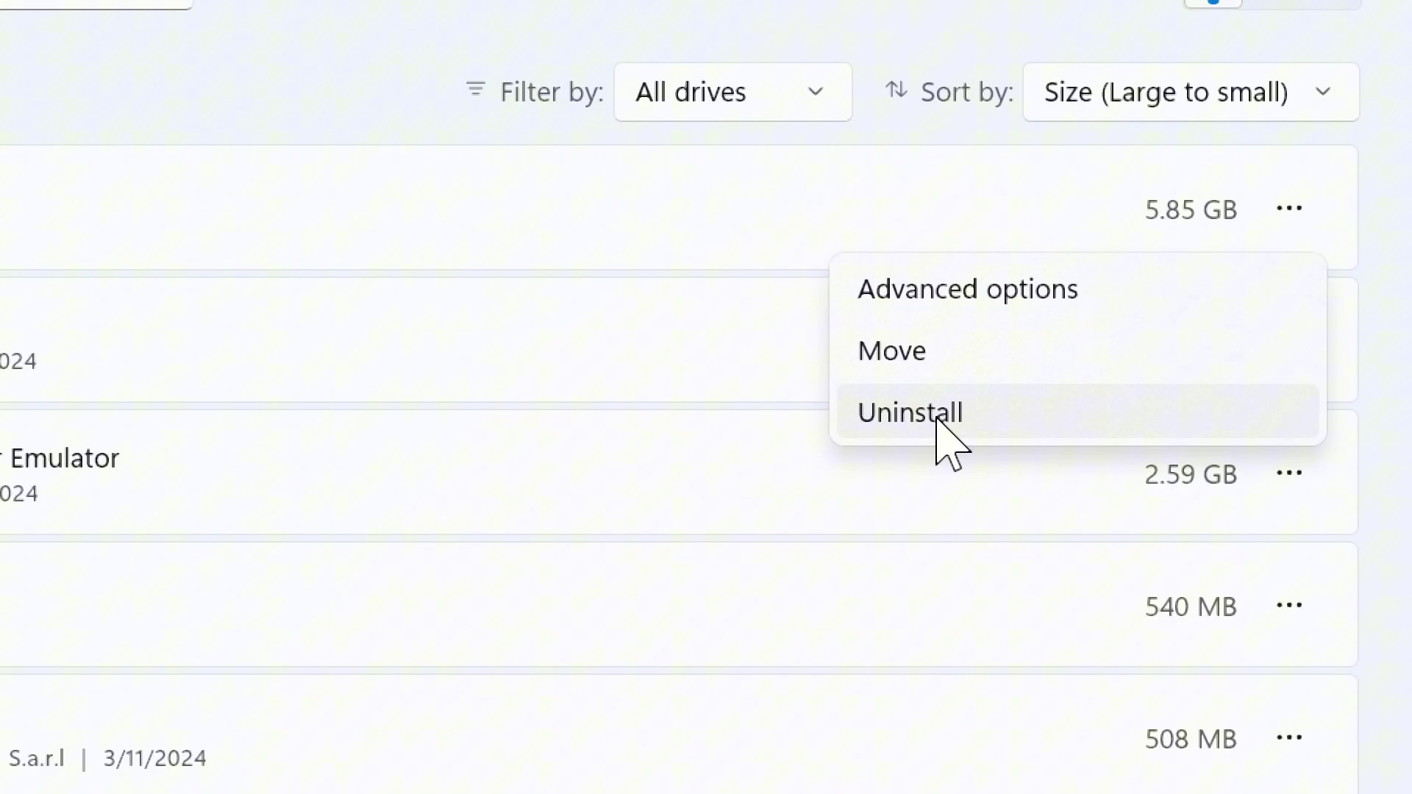
pyautogui.click(939, 420)
pyautogui.click(1238, 351)
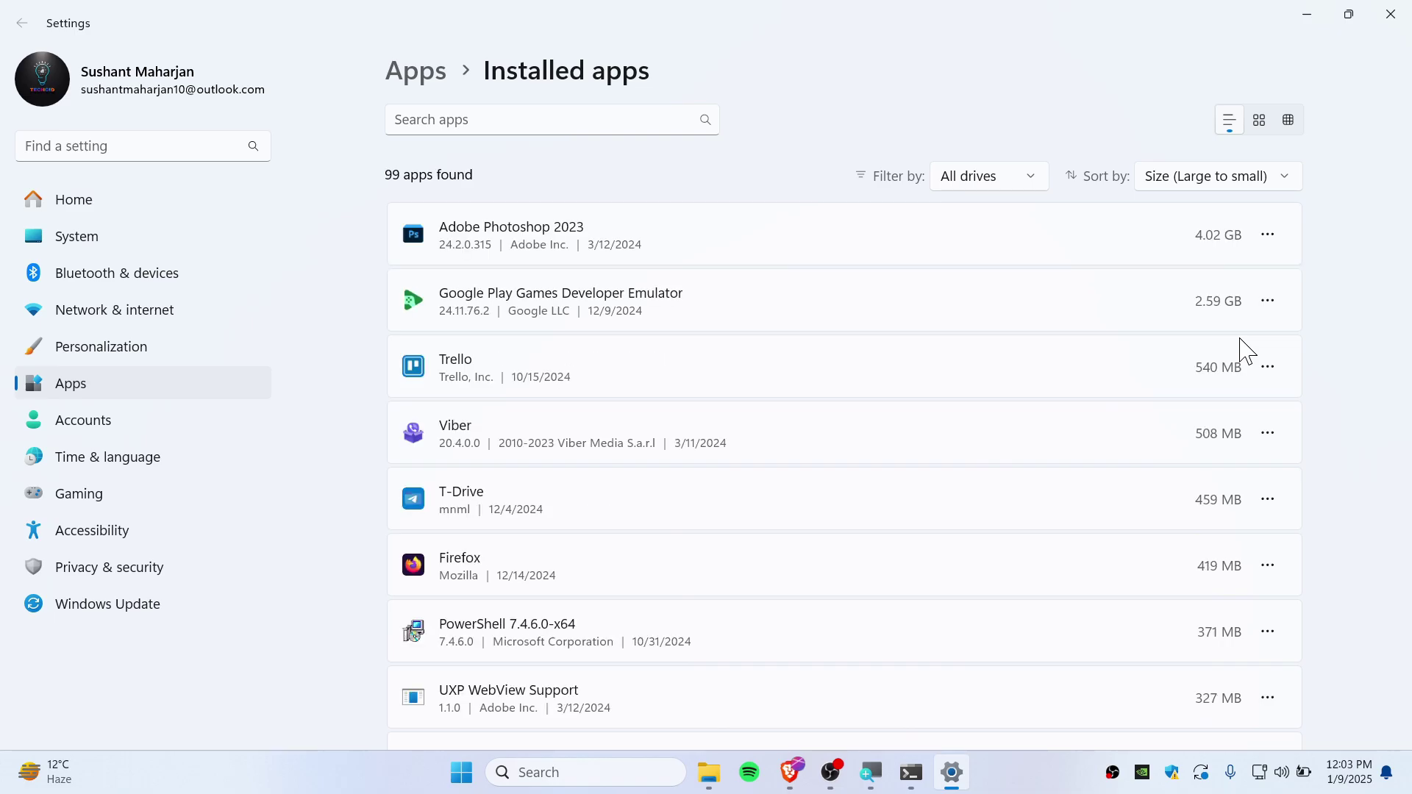
pyautogui.click(1306, 15)
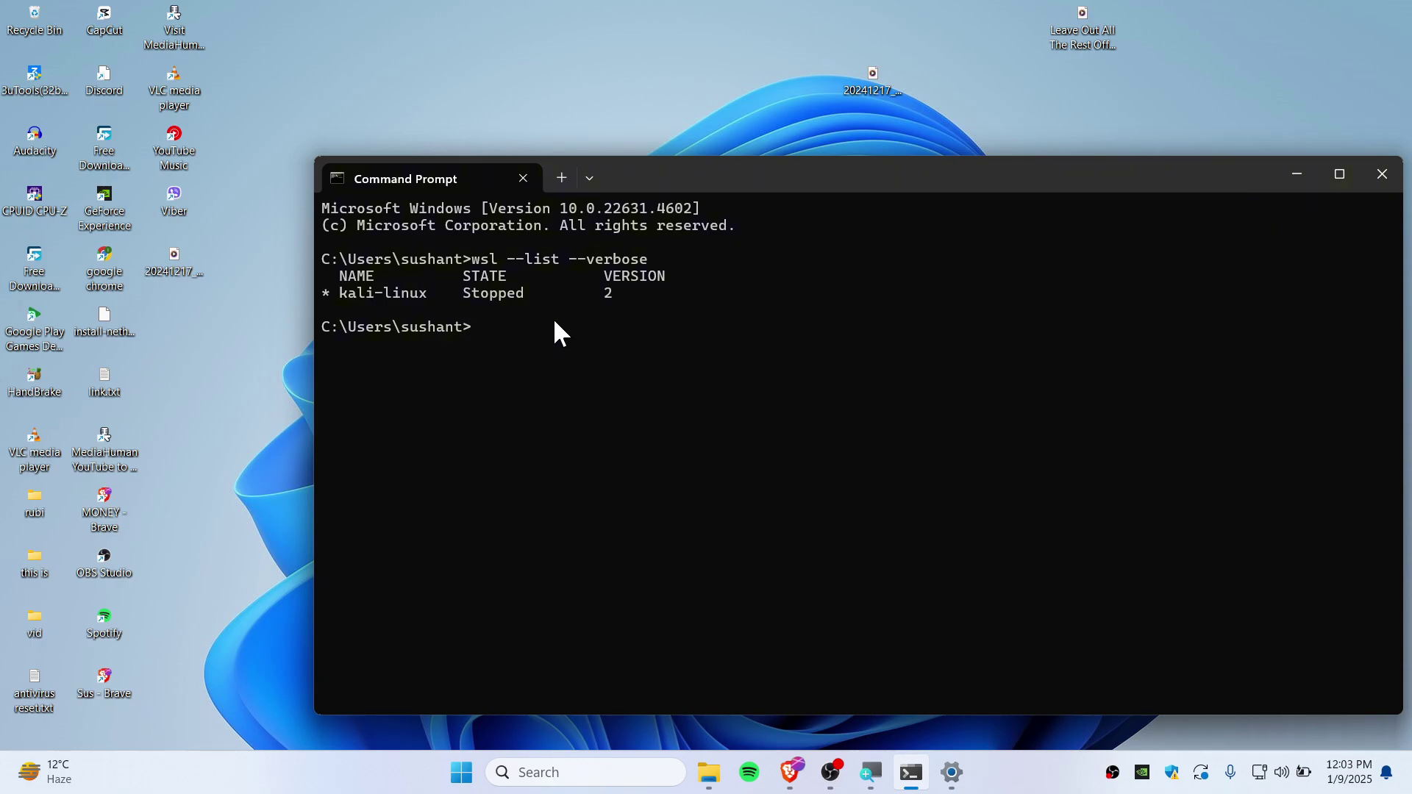
# Step: Rerun 'wsl --list --verbose' to confirm no distributions remain
pyautogui.press('Up')
pyautogui.press('Return')
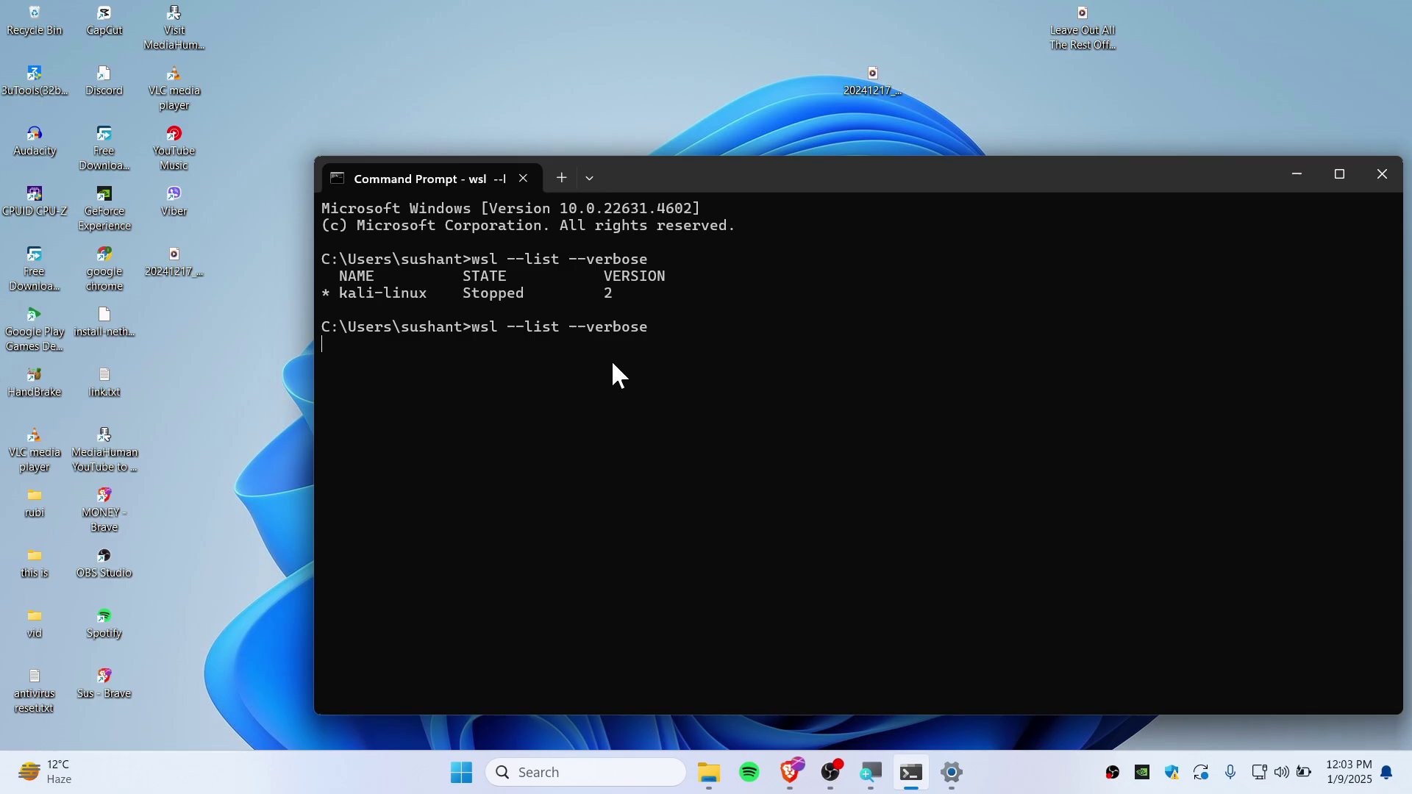